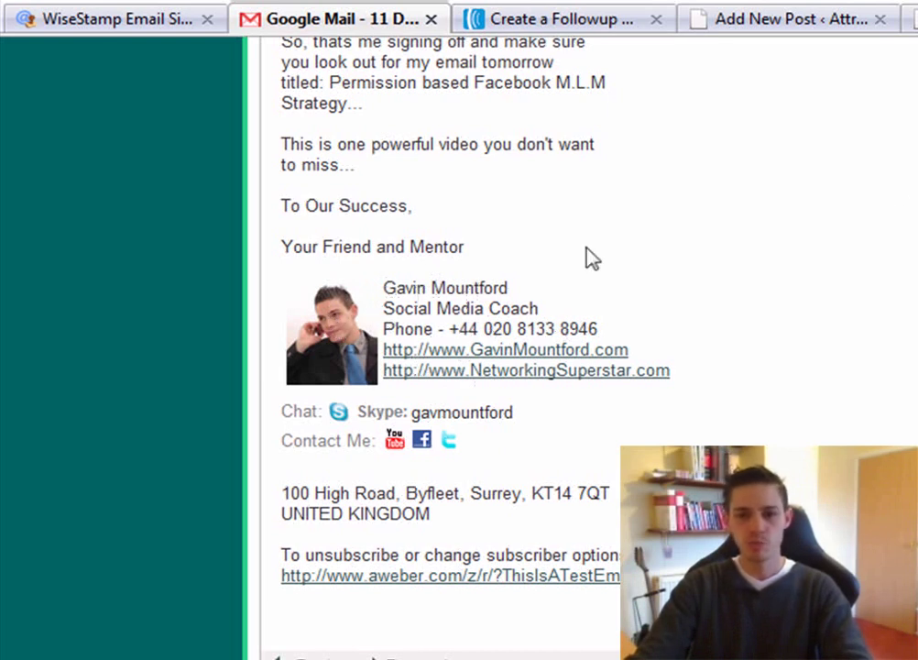
Step: Move from the Gmail signature email to the Photobucket tab in Firefox
key("ctrl+Tab")
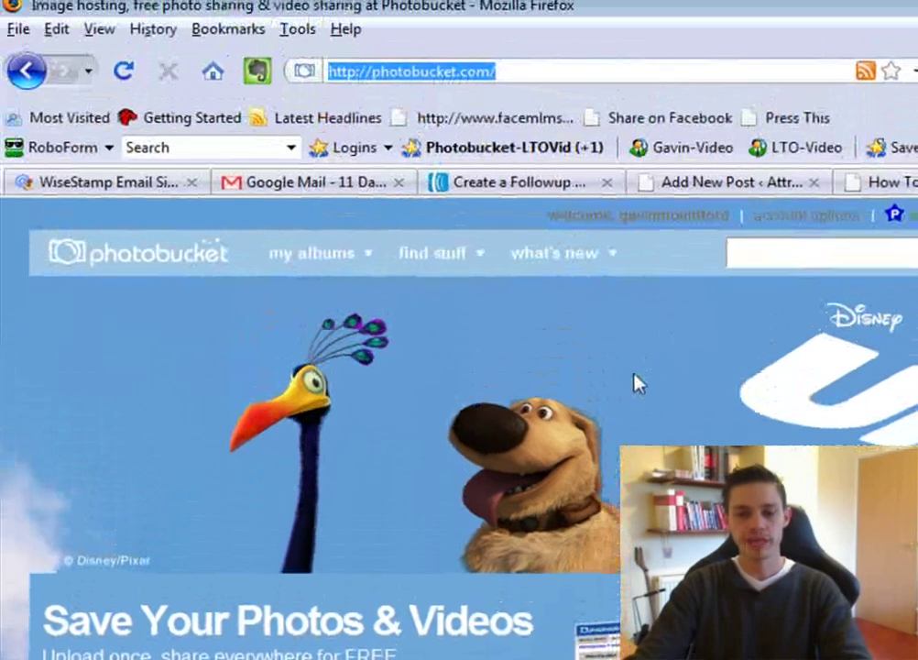
Step: Upload the headshot image Gavin-Image3.gif to the Photobucket album
left_click(685, 224)
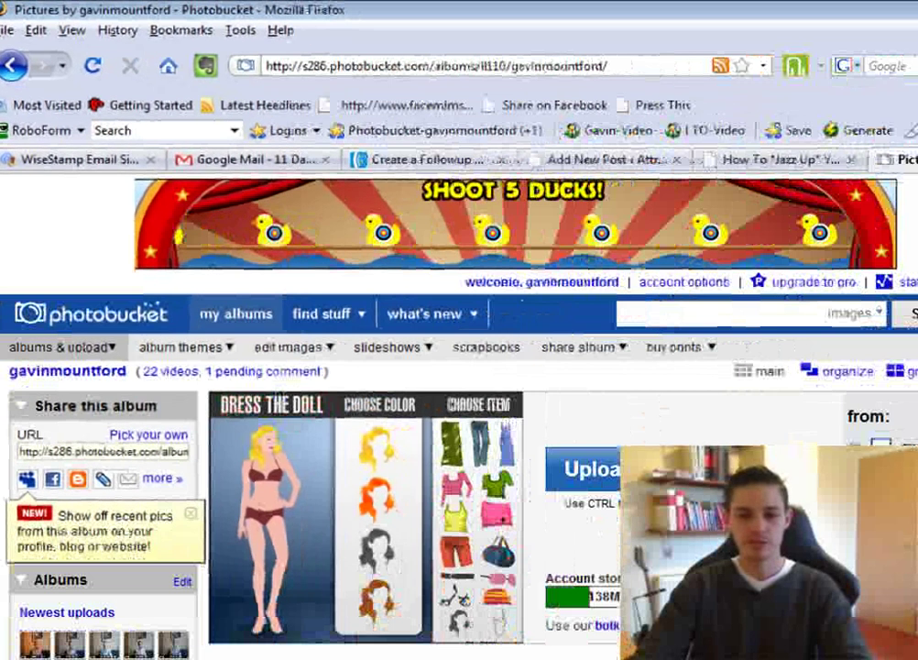
left_click(577, 468)
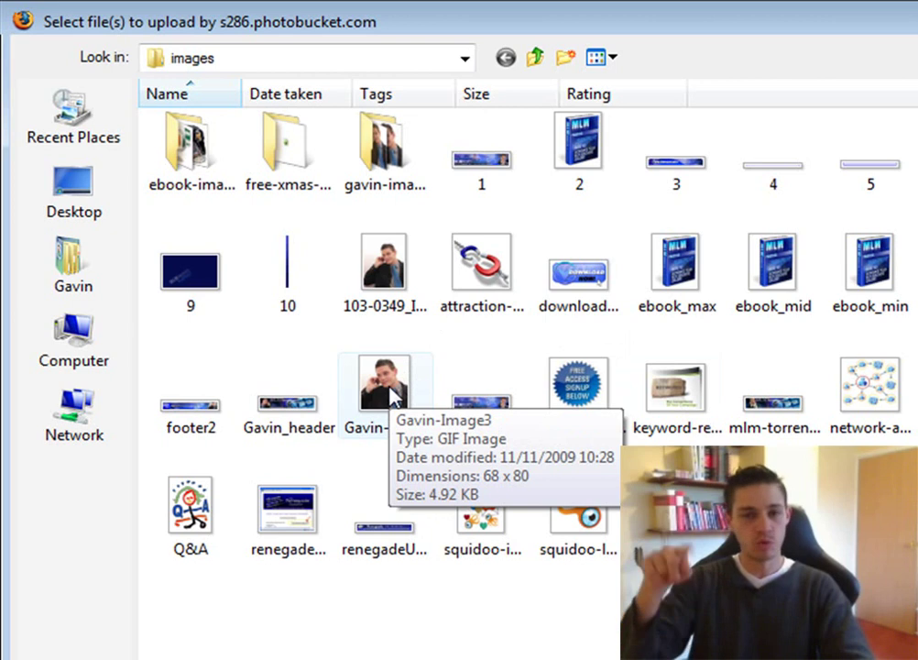
left_click(394, 396)
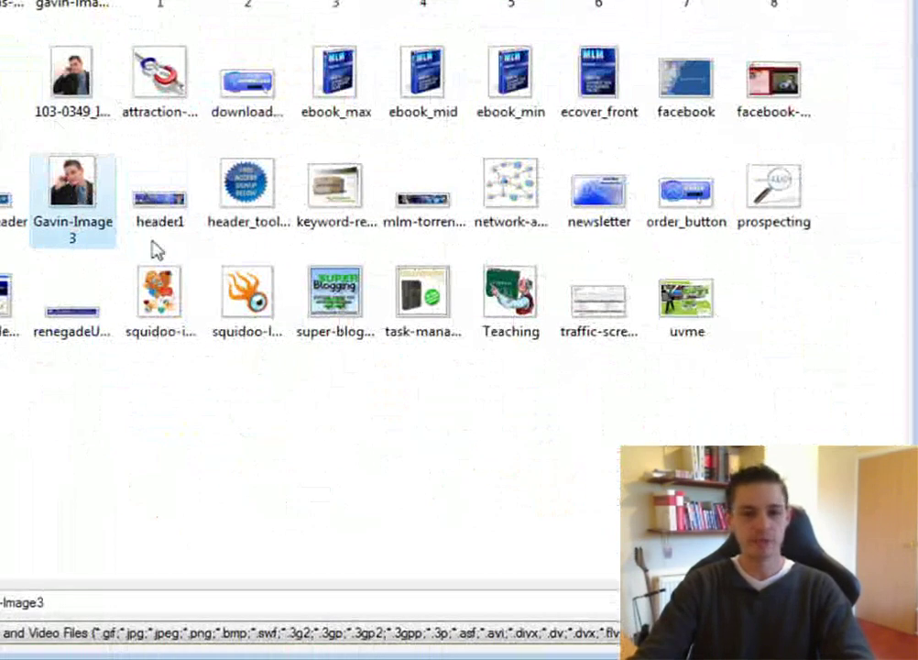
key("Return")
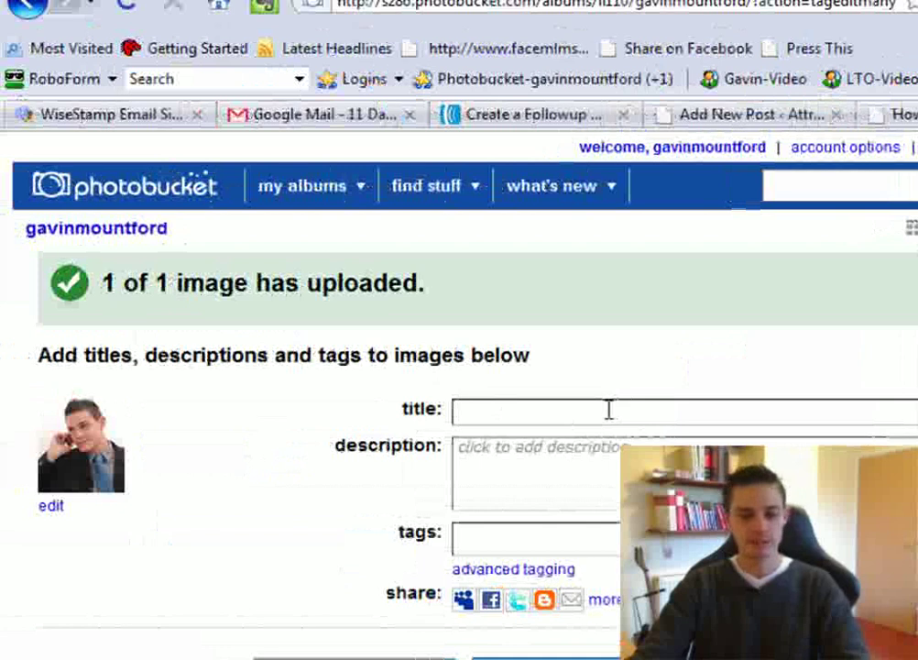
Step: Give the uploaded headshot the title, description and tag 'Gavin image', then return to the album
type("Gavin image")
left_click(641, 442)
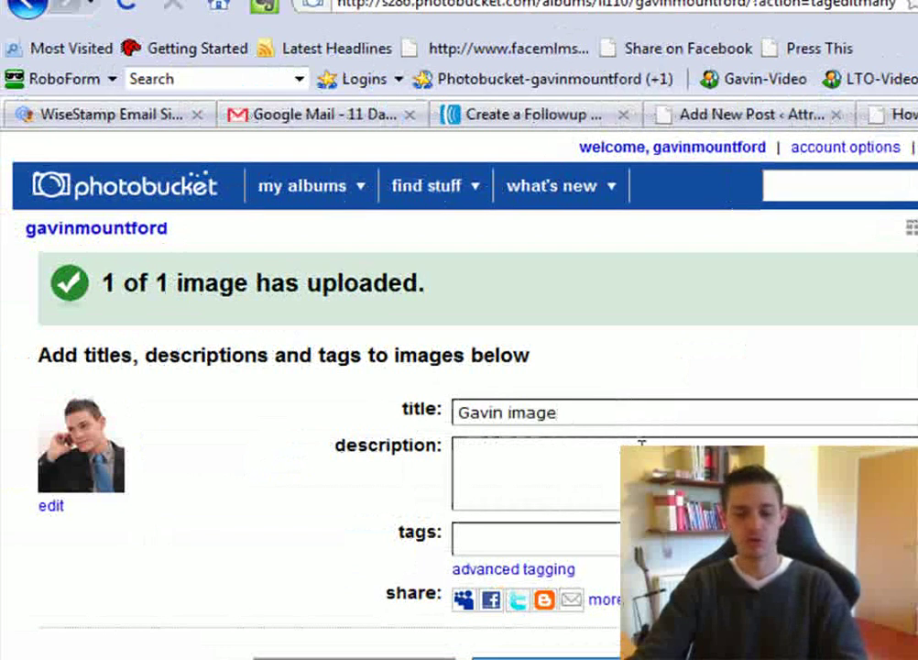
key("ctrl+v")
left_click(576, 549)
key("ctrl+v")
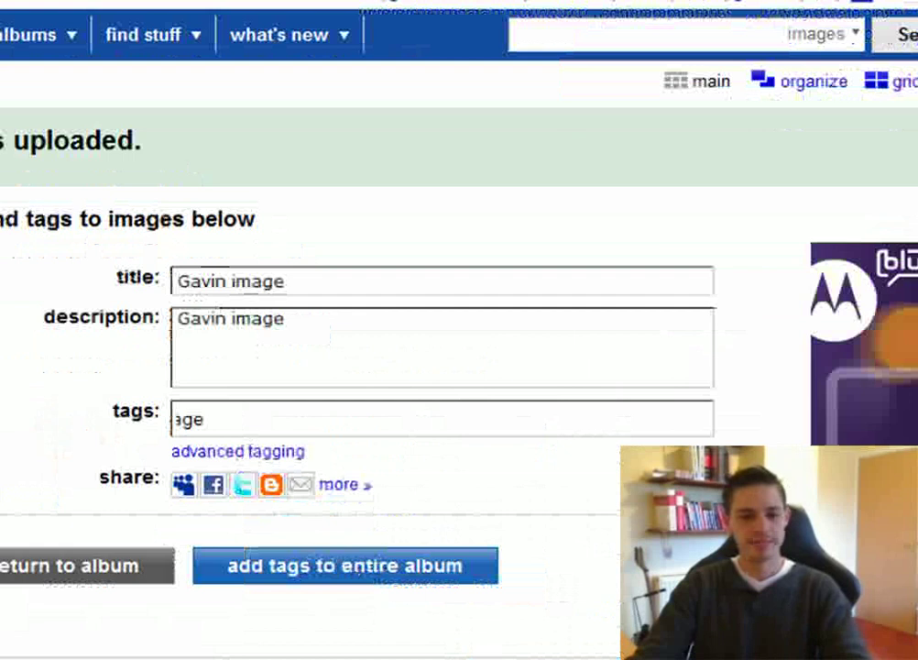
left_click(88, 586)
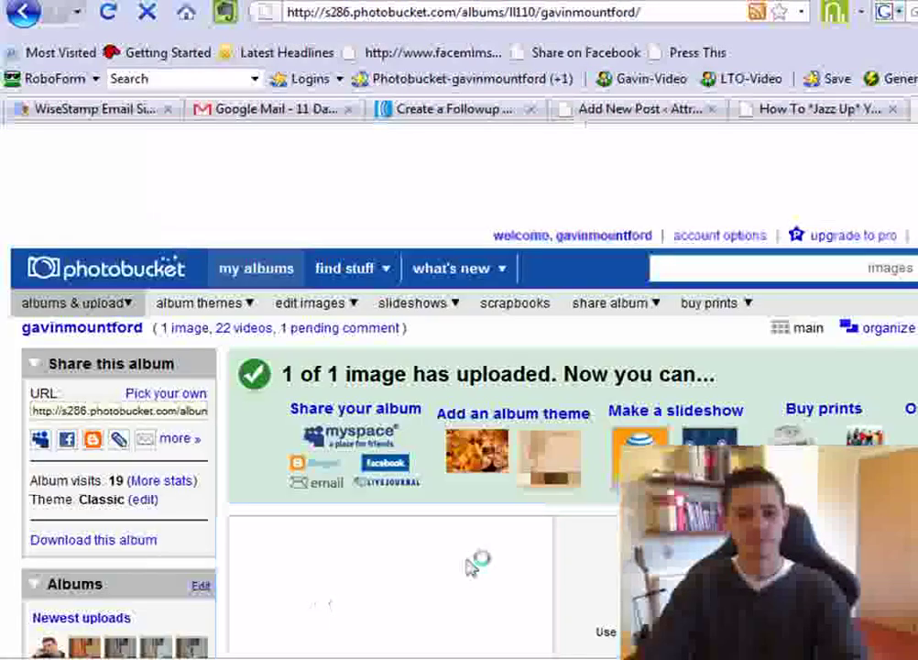
Step: Copy the hosted image location of the Gavin-Image3.gif headshot from the album grid
scroll(587, 552, "down", 8)
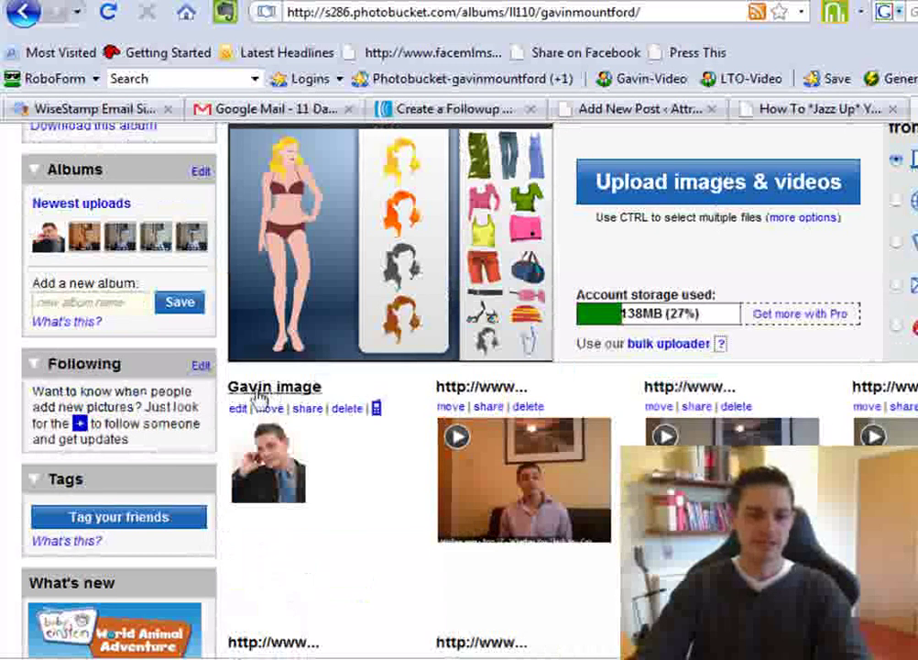
mouse_move(264, 453)
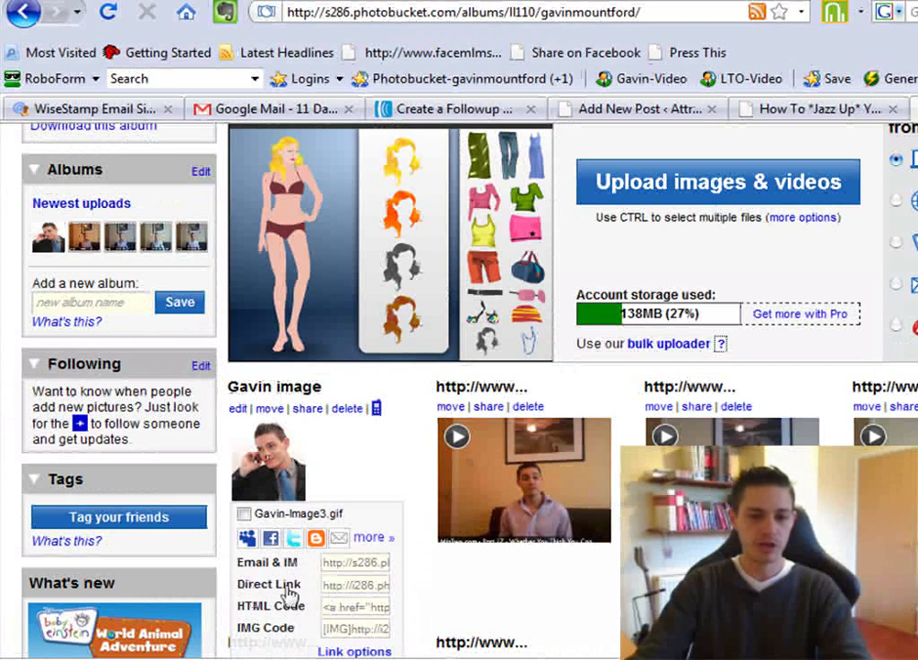
left_click(357, 584)
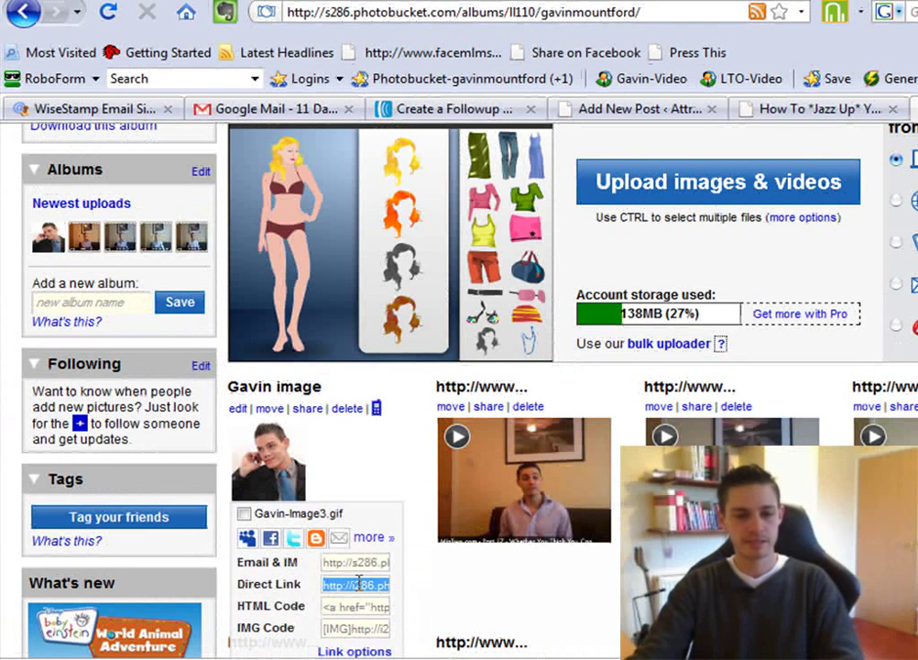
right_click(273, 472)
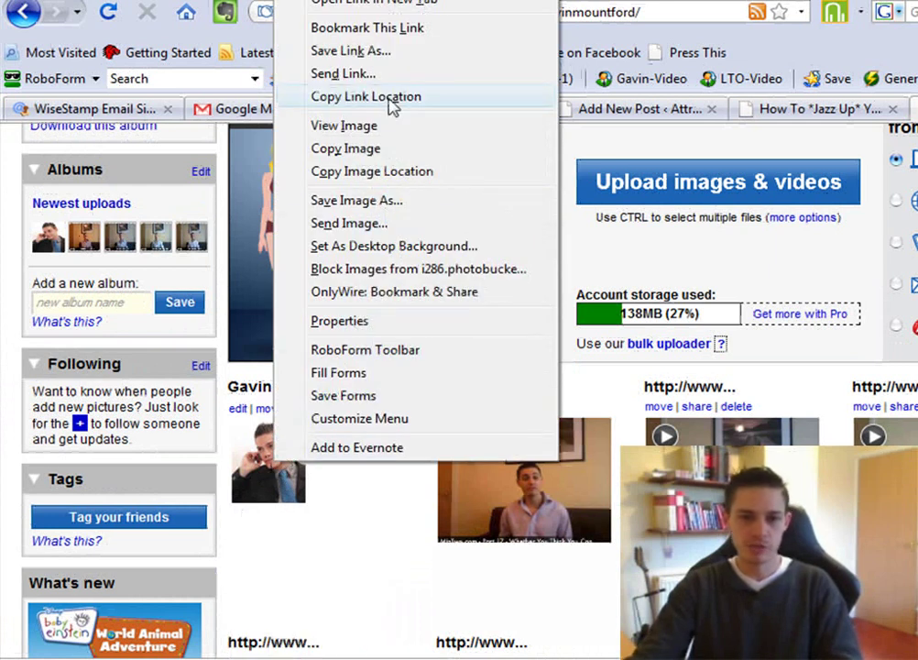
left_click(388, 175)
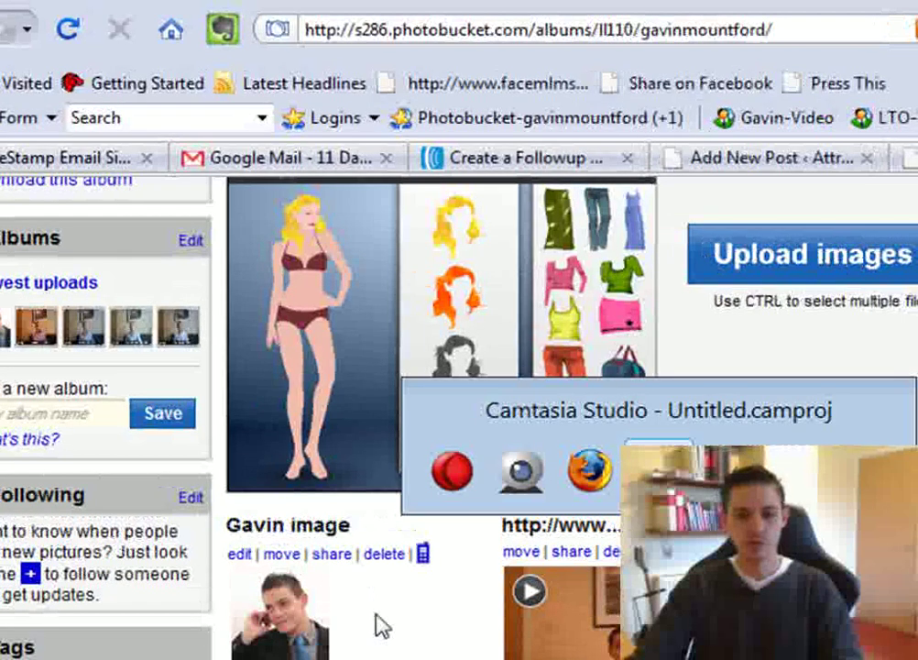
Step: In the blog post's signature code, select the old mlm10weekchallenge.com image address
key("alt+shift+Tab")
key("alt+shift+Tab")
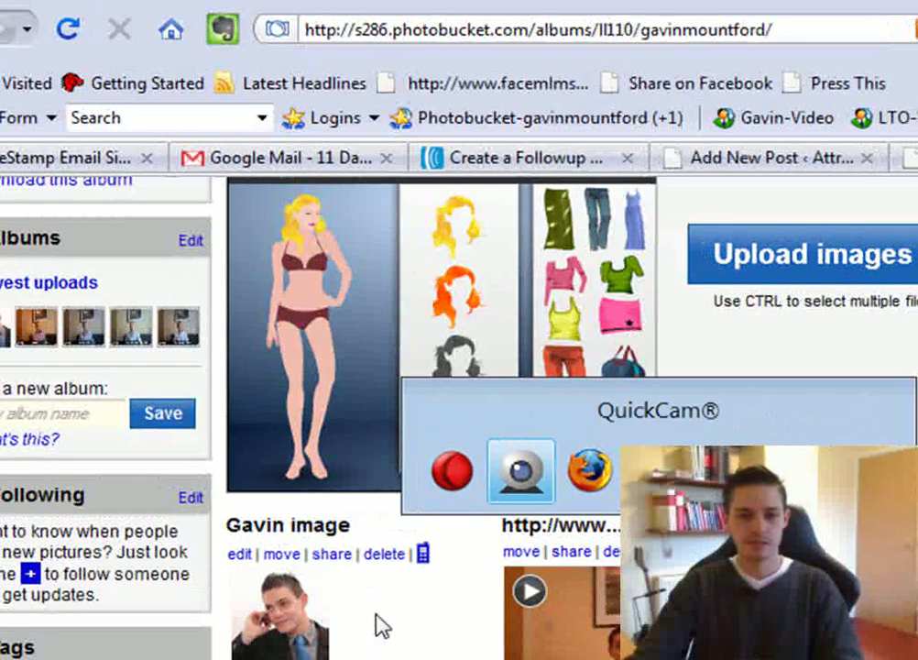
key("alt+Tab")
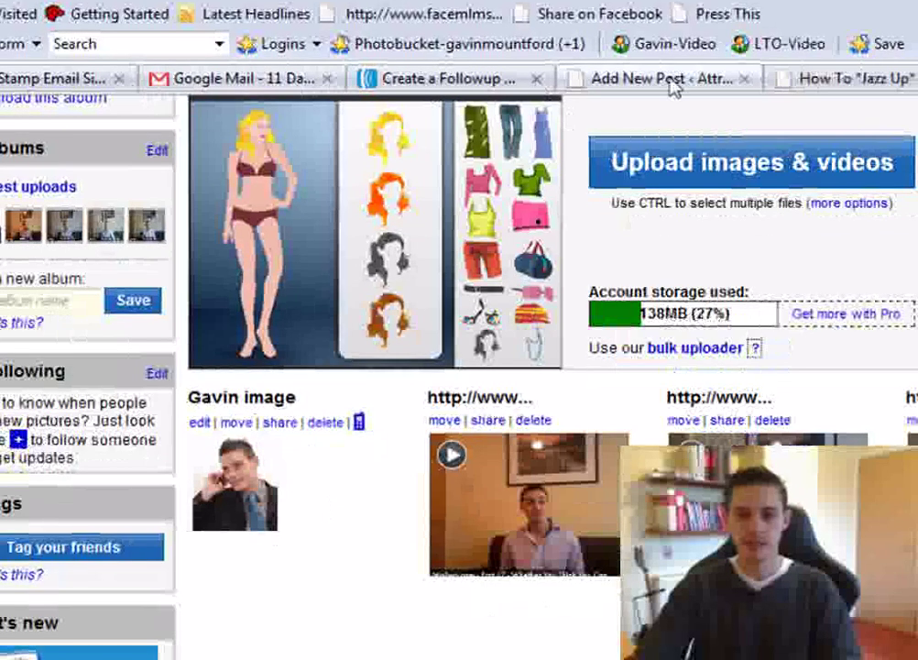
left_click(841, 82)
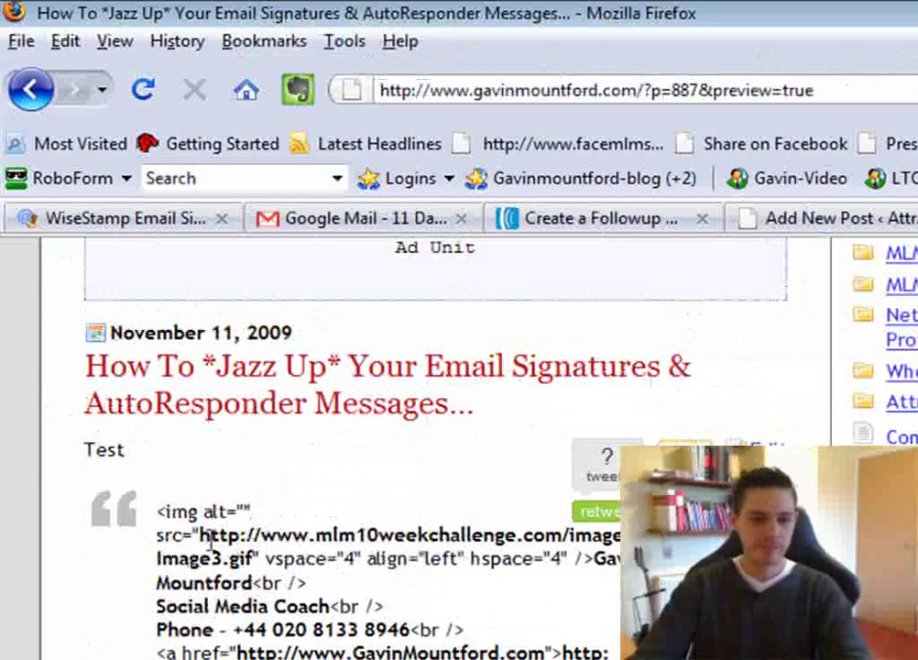
left_click_drag(254, 559, 199, 536)
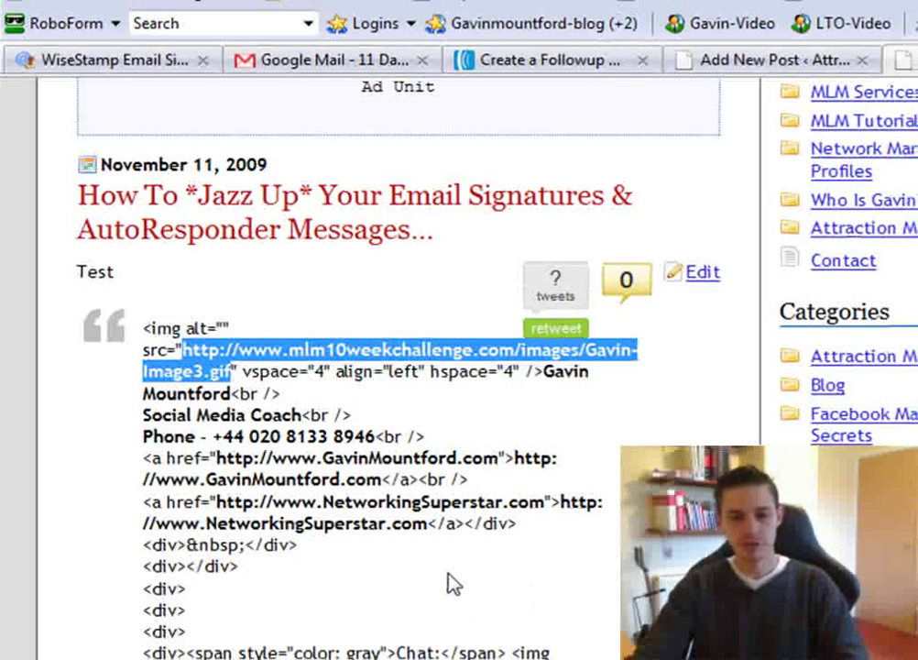
key("alt+Tab")
Step: Replace the Notepad signature HTML with the Photobucket th_Gavin-Image3.gif address and select it
key("ctrl+v")
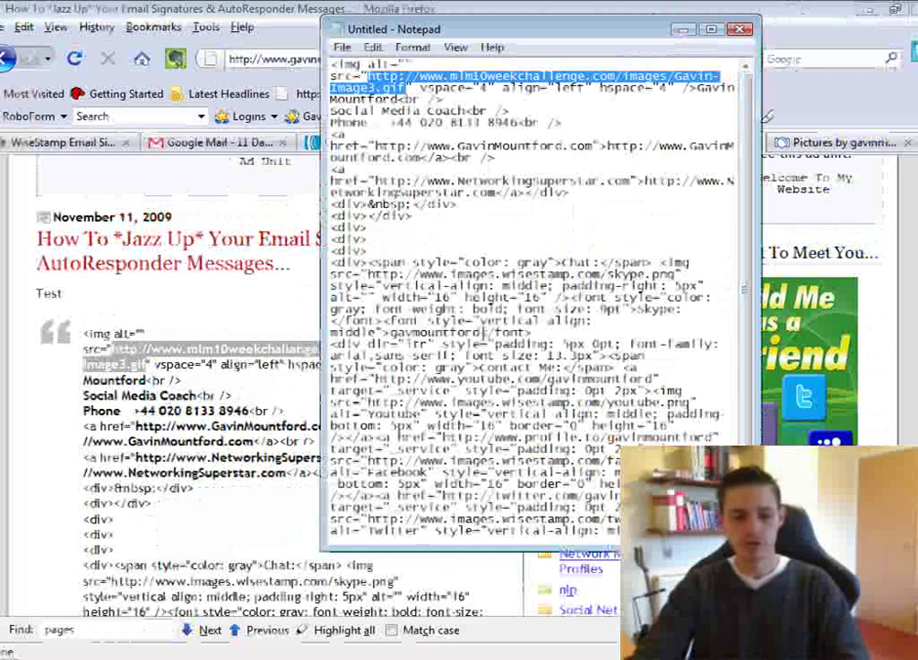
left_click(483, 333)
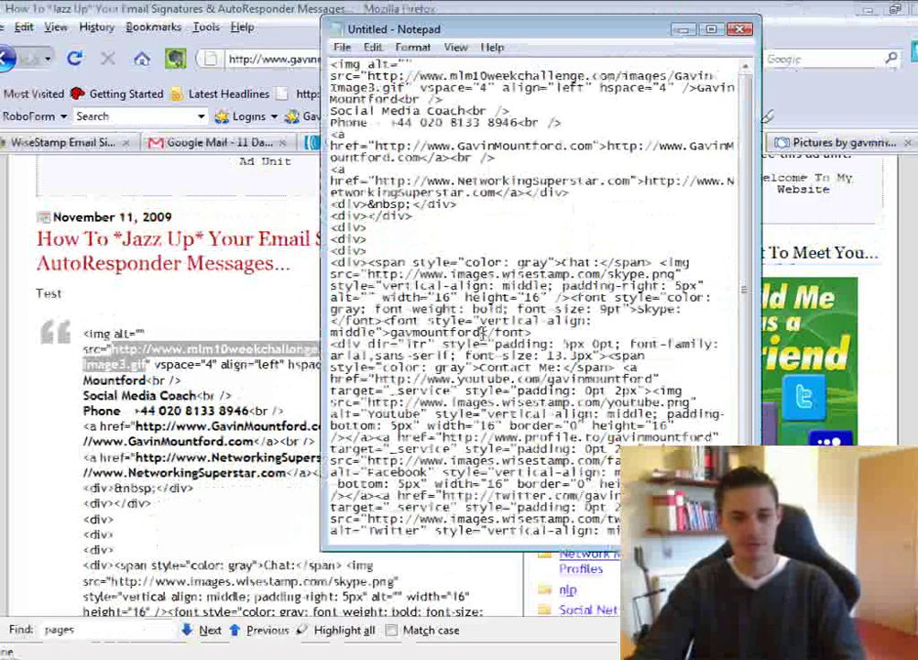
key("ctrl+a")
key("Delete")
type("http://i286.photobucket.com/albums/ll110/gavinmountford/th_Gavin-Image3.gif")
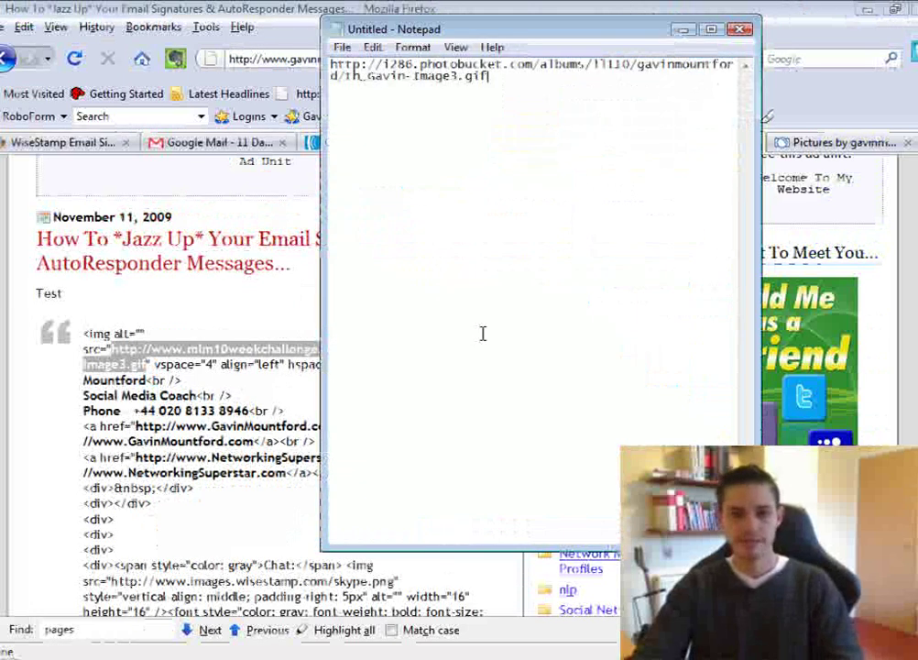
left_click_drag(512, 89, 332, 64)
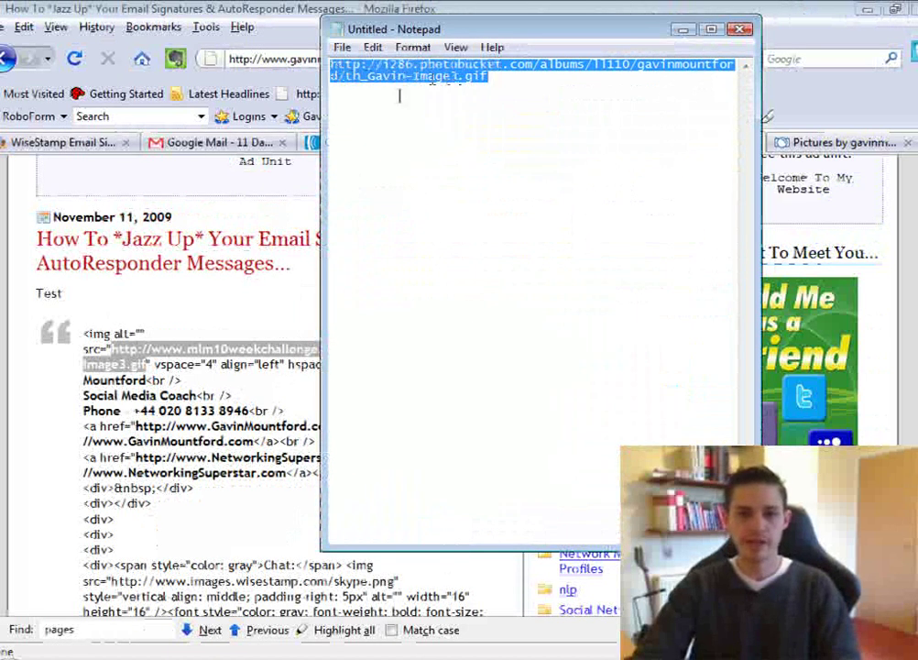
left_click(480, 76)
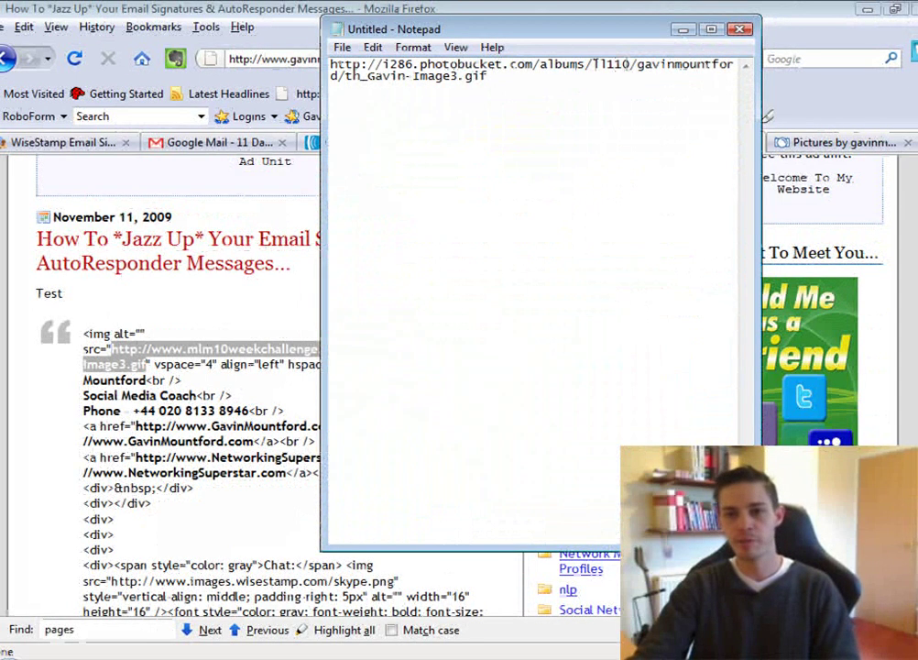
left_click_drag(514, 85, 261, 55)
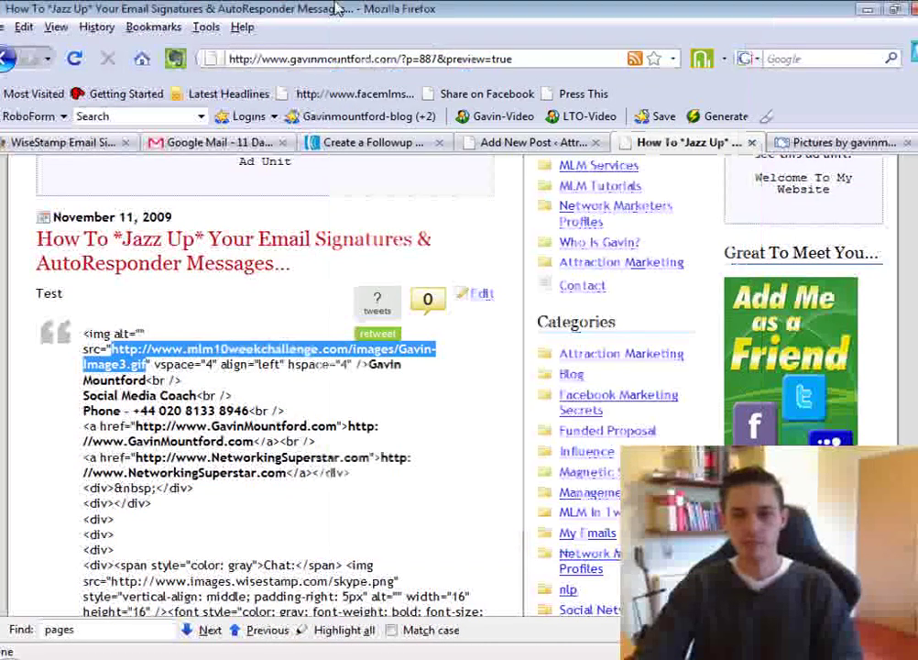
Step: Load the Photobucket address in a new tab to confirm the 68×80 th_Gavin-Image3.gif displays
left_click(264, 6)
left_click(5, 25)
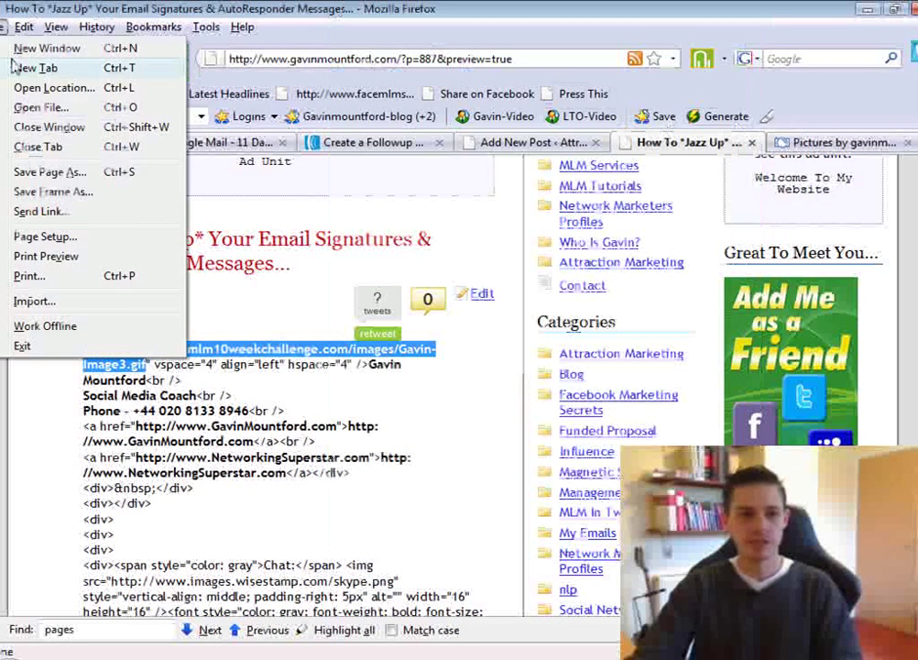
left_click(28, 66)
type("http://i86.photobucket.com/albums/ll10/gavinmountford/th_Gavin_Image3.gif")
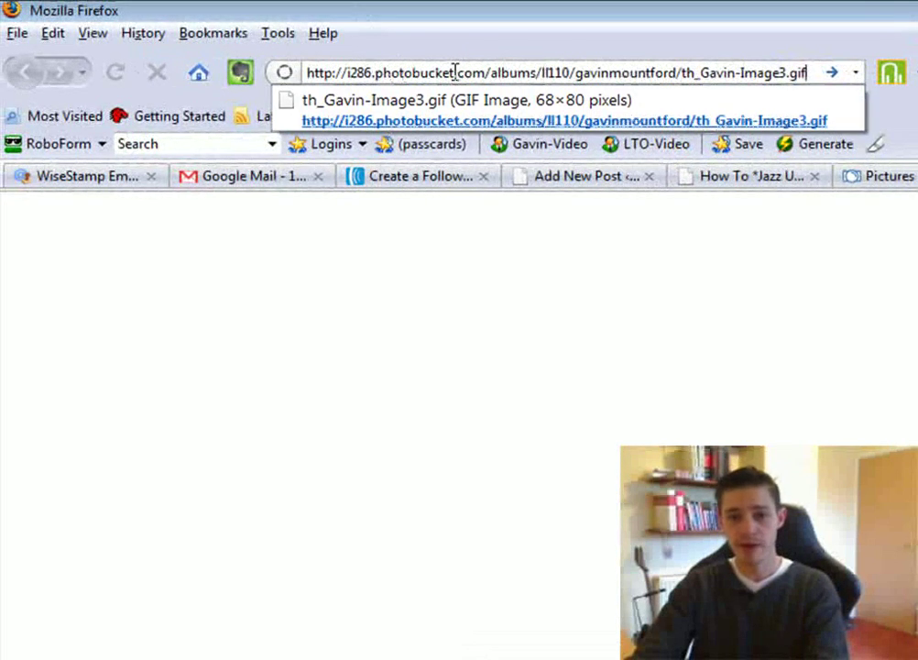
key("Return")
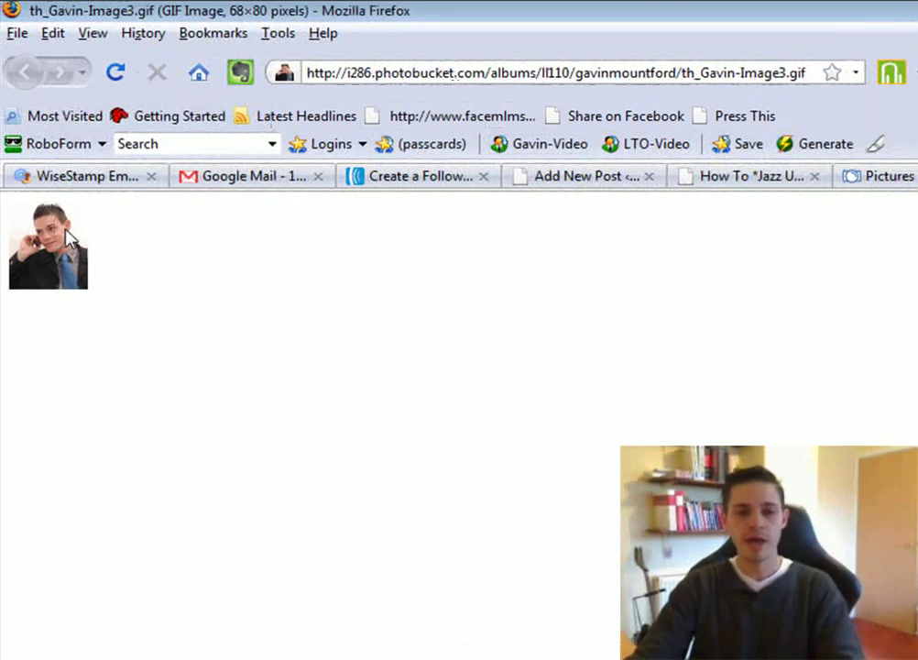
left_click(558, 71)
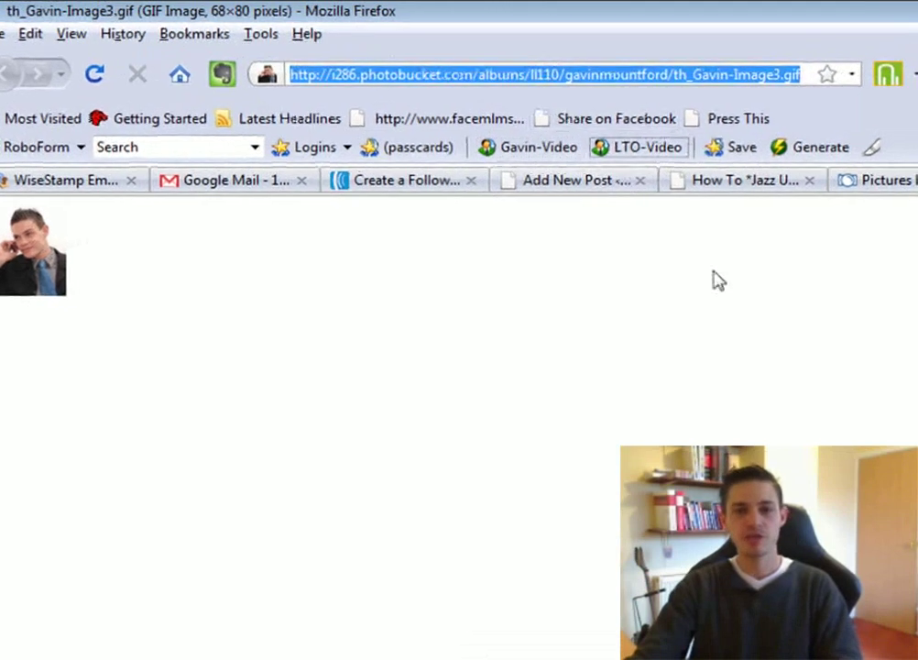
left_click(731, 176)
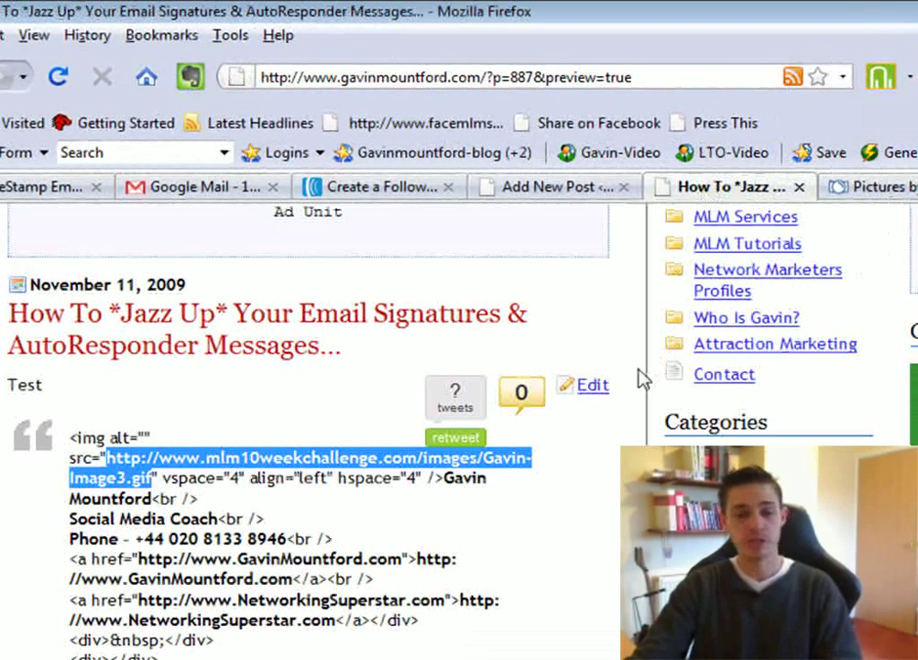
Step: Review the blog post and headshot image tab, then go to the AWeber follow-up message editor
scroll(502, 532, "down", 1)
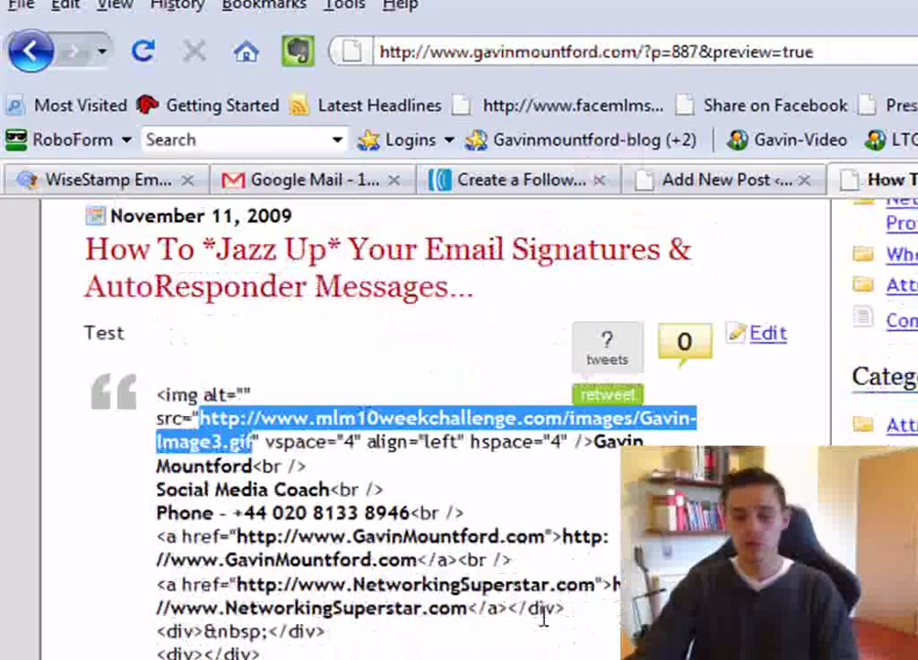
scroll(544, 621, "down", 1)
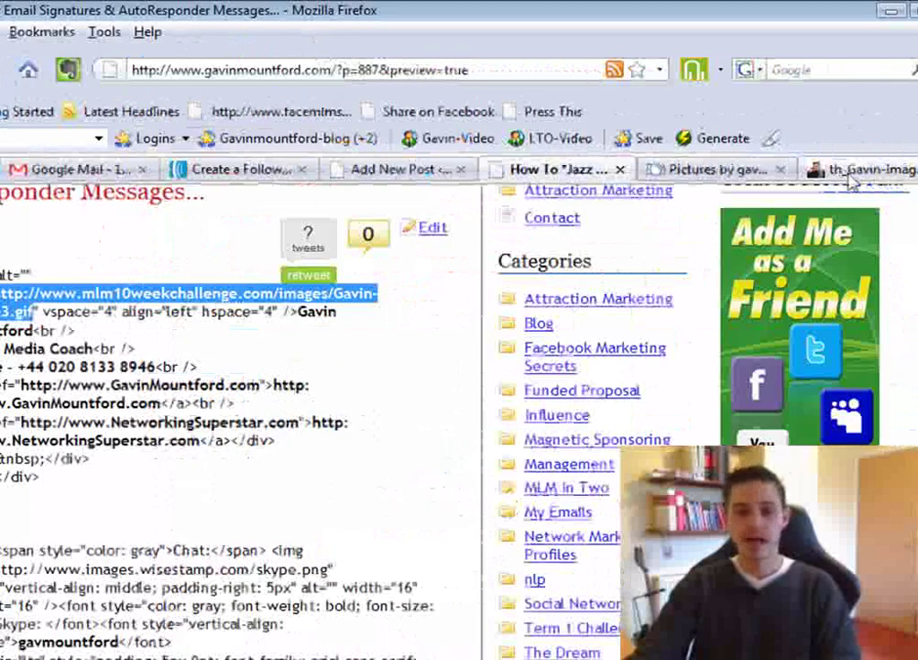
key("ctrl+Tab")
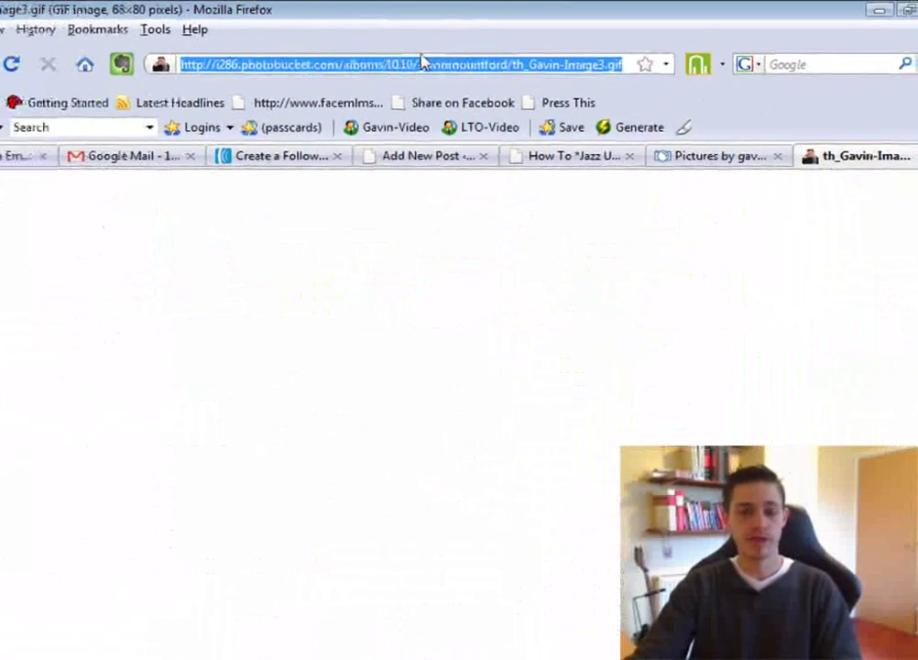
left_click(570, 143)
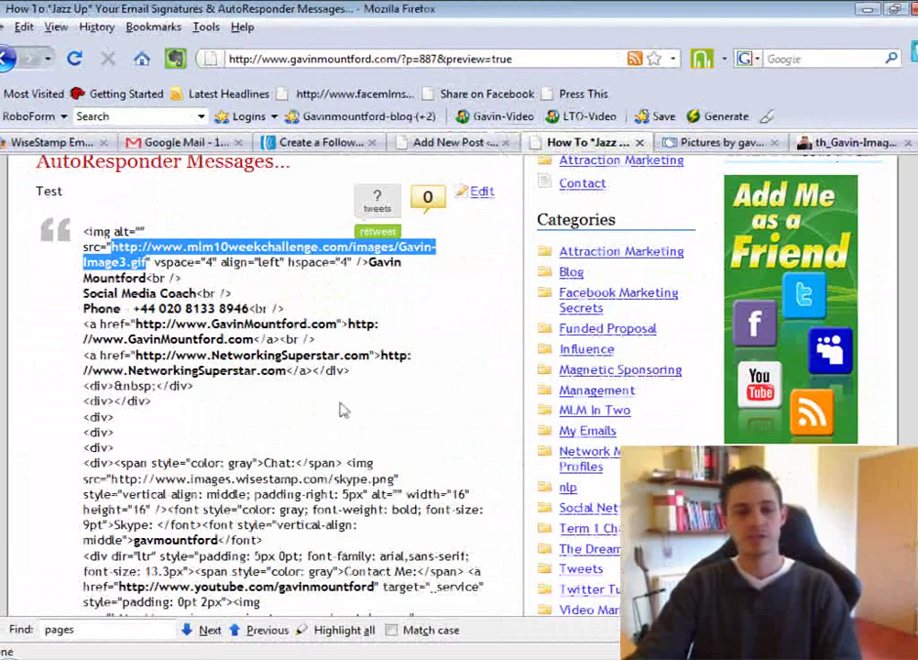
left_click(336, 146)
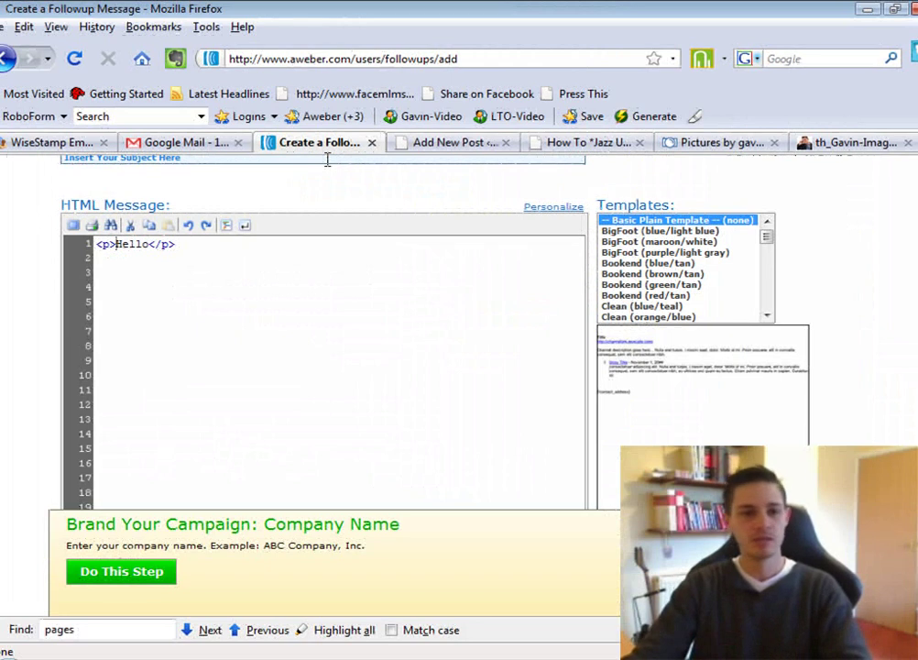
Step: Switch to the WiseStamp email-signatures tab
left_click(36, 142)
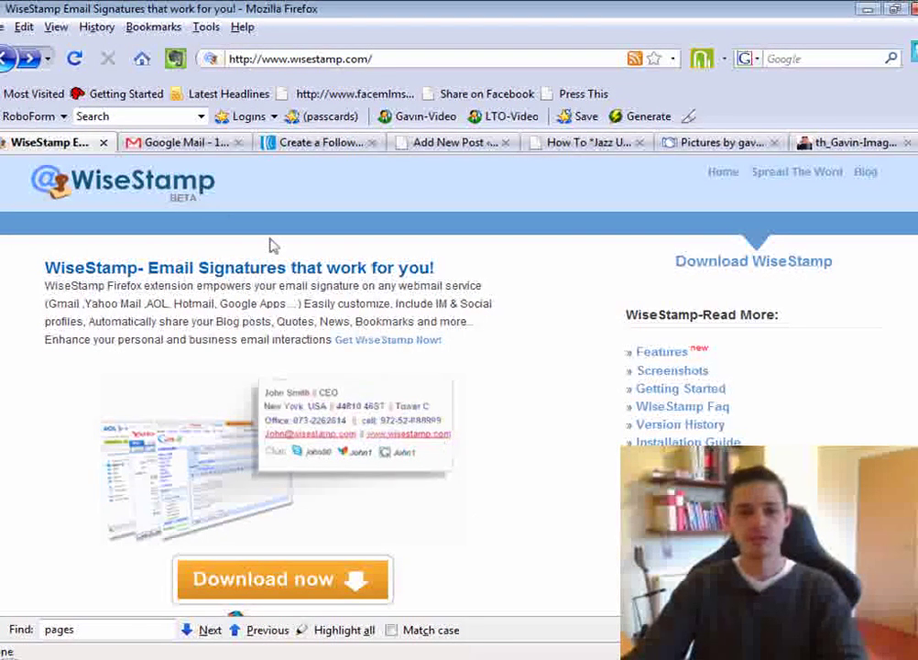
Step: Go to the Bootcamp email in Google Mail and close the WiseStamp preferences window
left_click(187, 142)
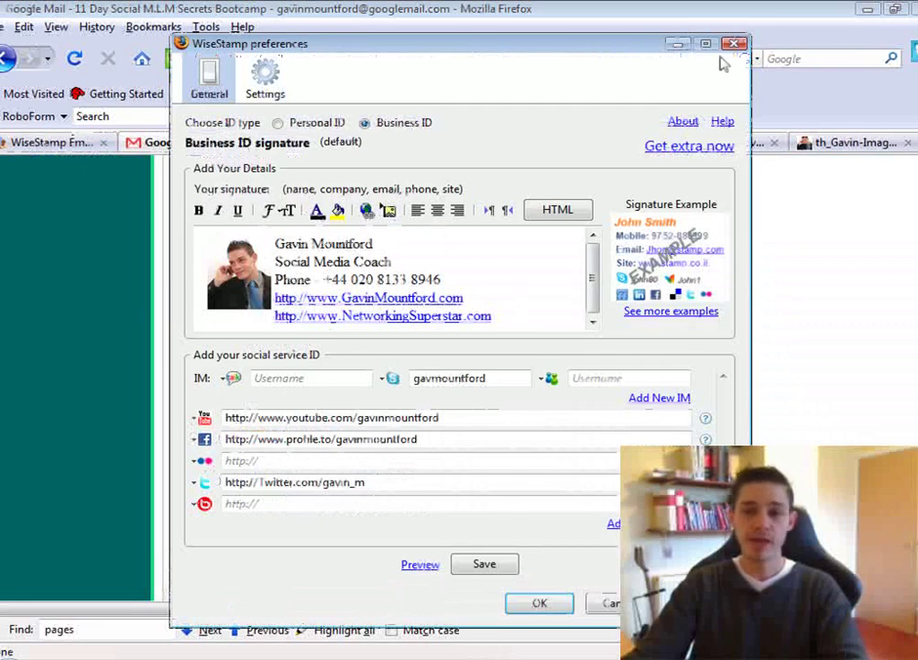
left_click(734, 43)
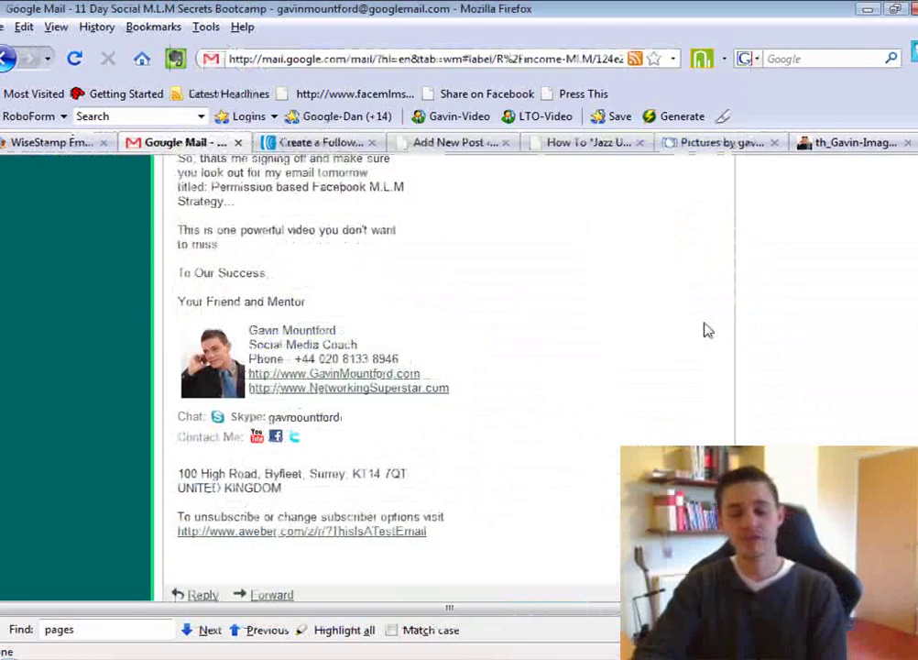